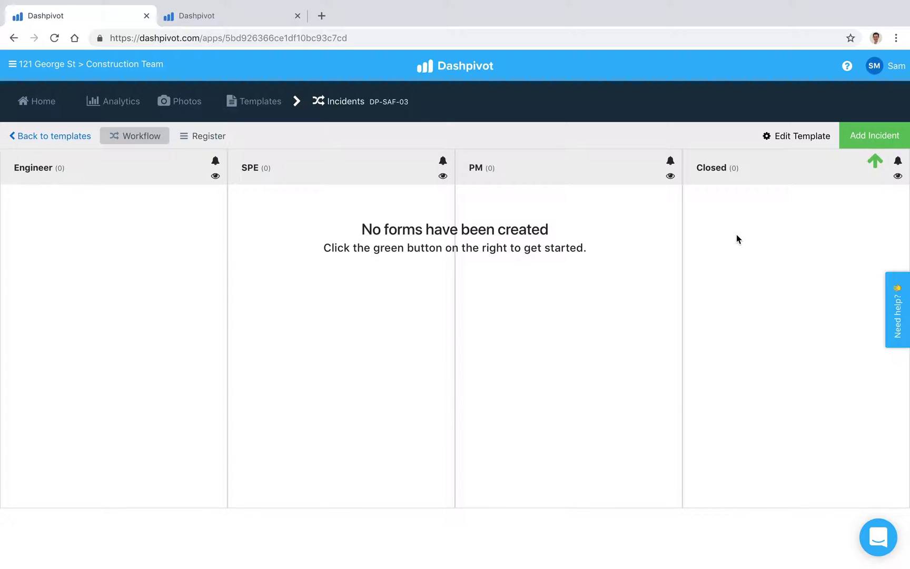
Start a new incident at Zone 2 titled 'Near miss at compound entry'.
left_click(870, 140)
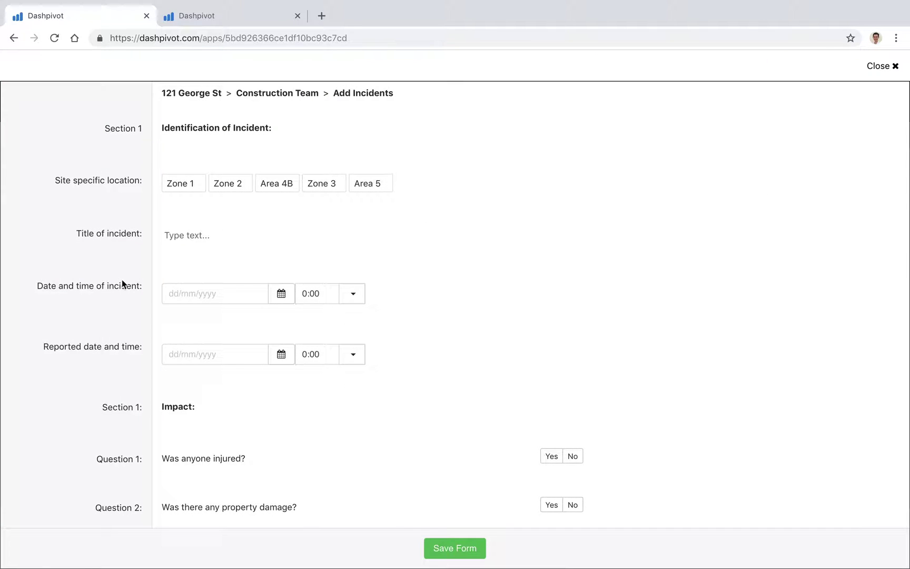
left_click(226, 183)
left_click(212, 234)
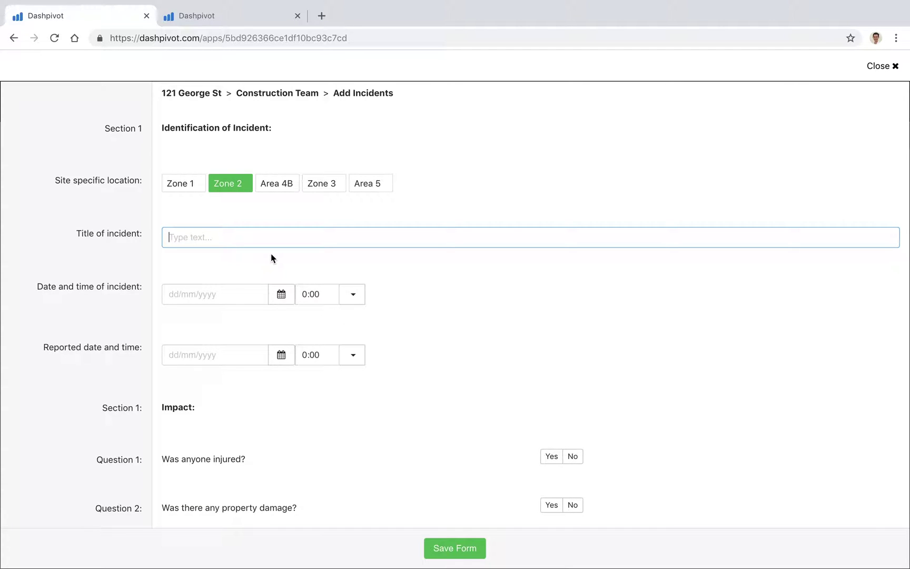
type("Near miss at compound entry")
left_click(113, 302)
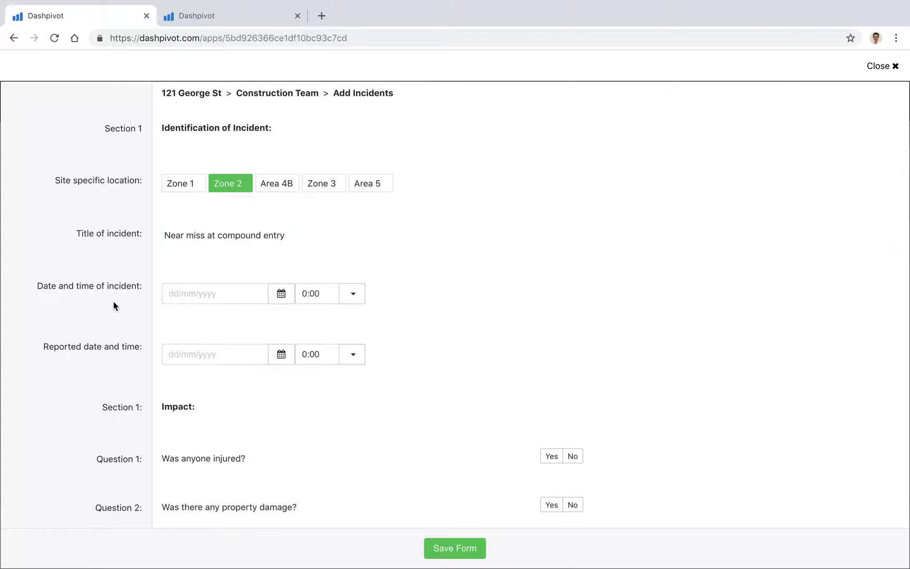
Set the incident time to 30/10/2018 7:00 and the reported time to 30/10/2018 7:30.
left_click(273, 299)
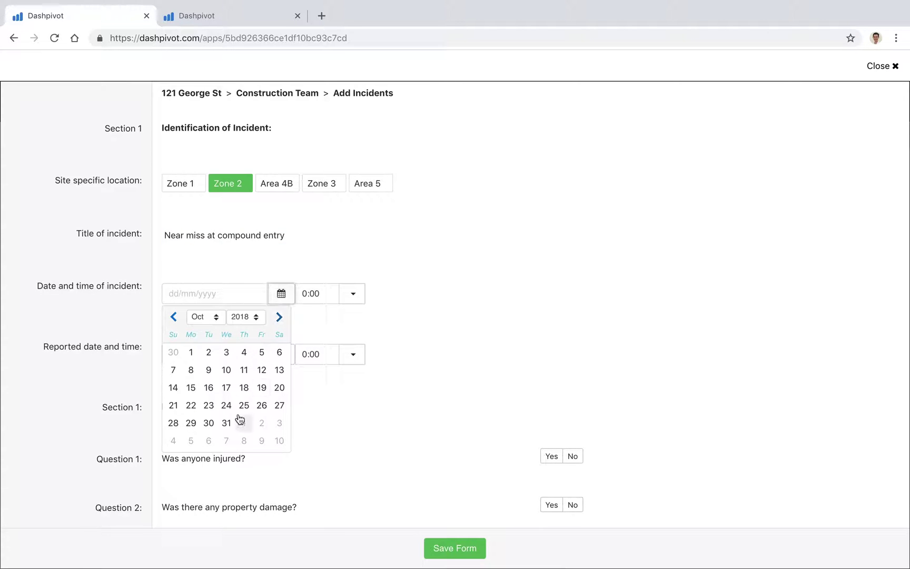
left_click(211, 424)
left_click(353, 294)
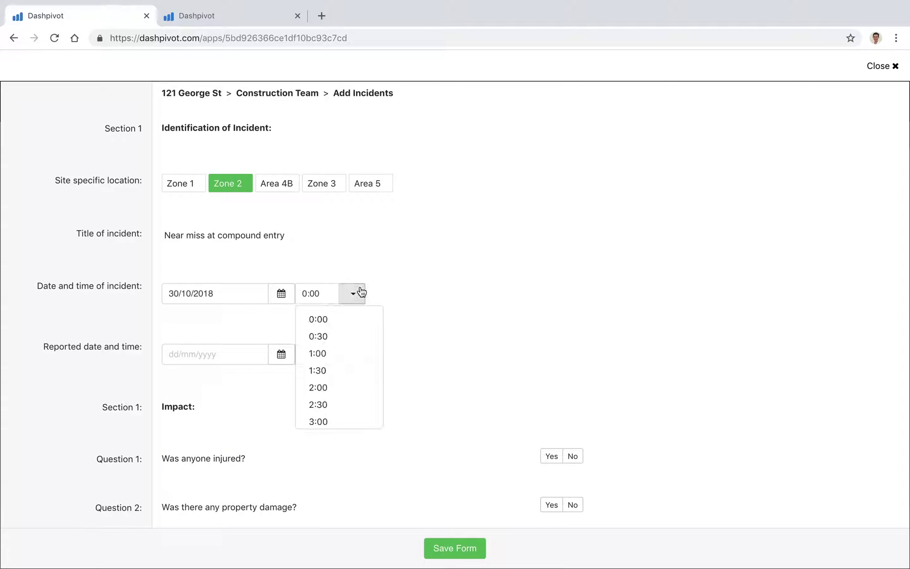
scroll(347, 390, "down", 4)
left_click(331, 366)
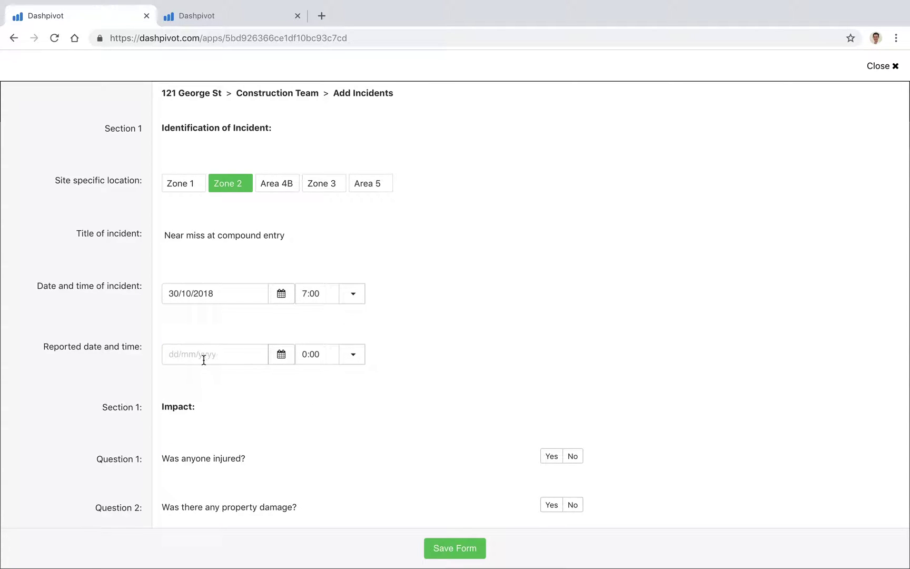
left_click(275, 360)
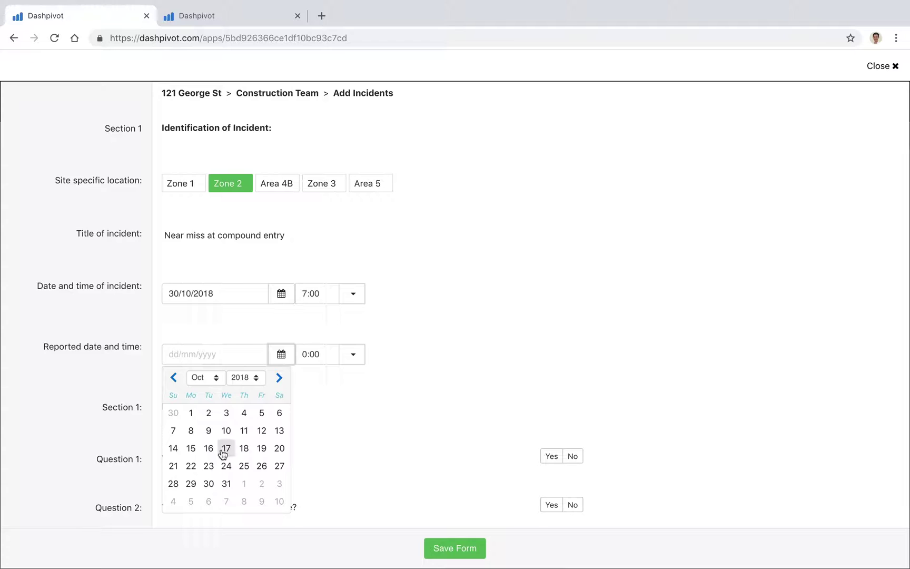
left_click(210, 484)
left_click(353, 354)
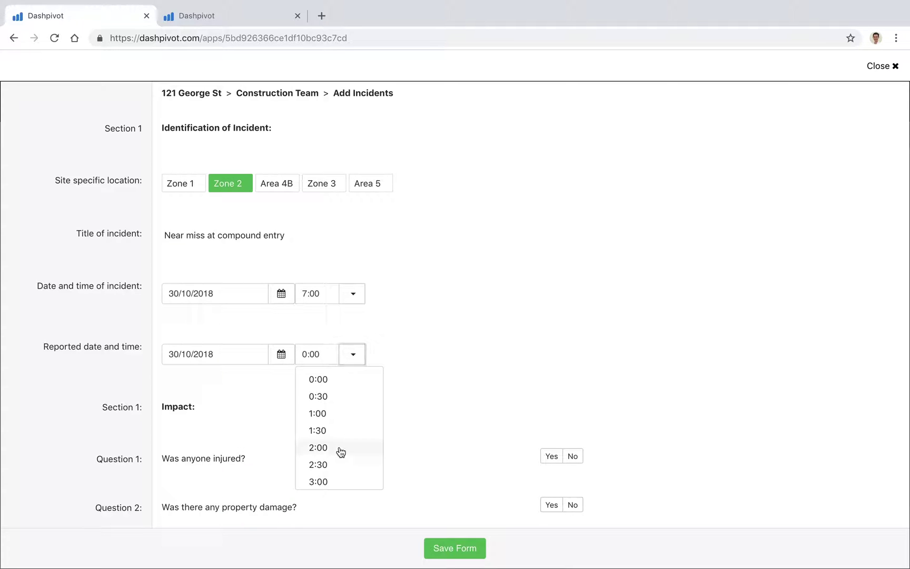
scroll(340, 449, "down", 4)
left_click(331, 428)
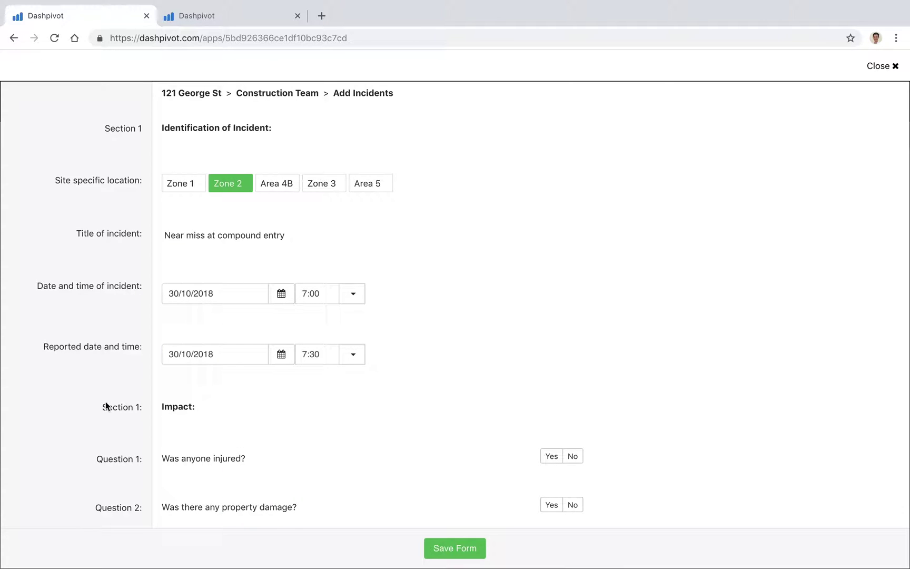
Answer No to the injury, property damage and environmental damage questions.
scroll(104, 404, "down", 3)
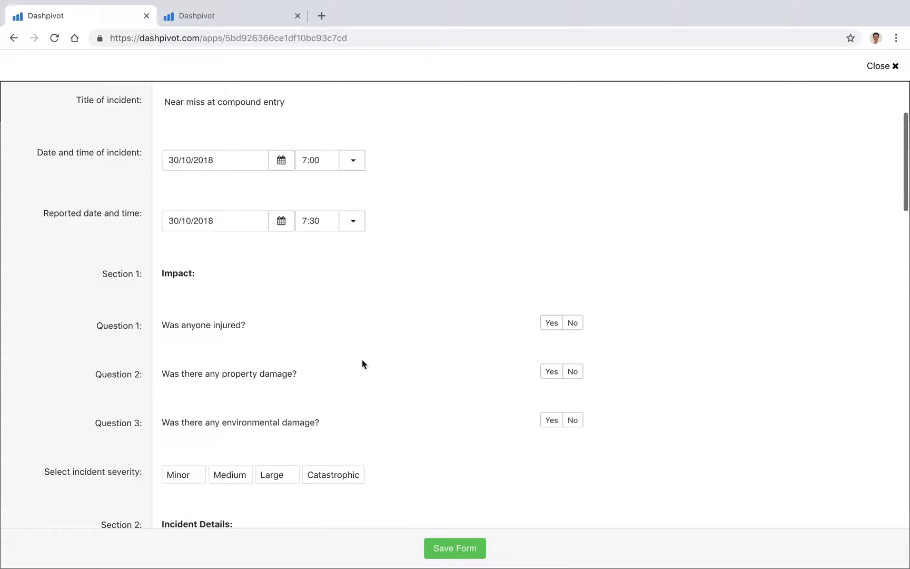
left_click(573, 323)
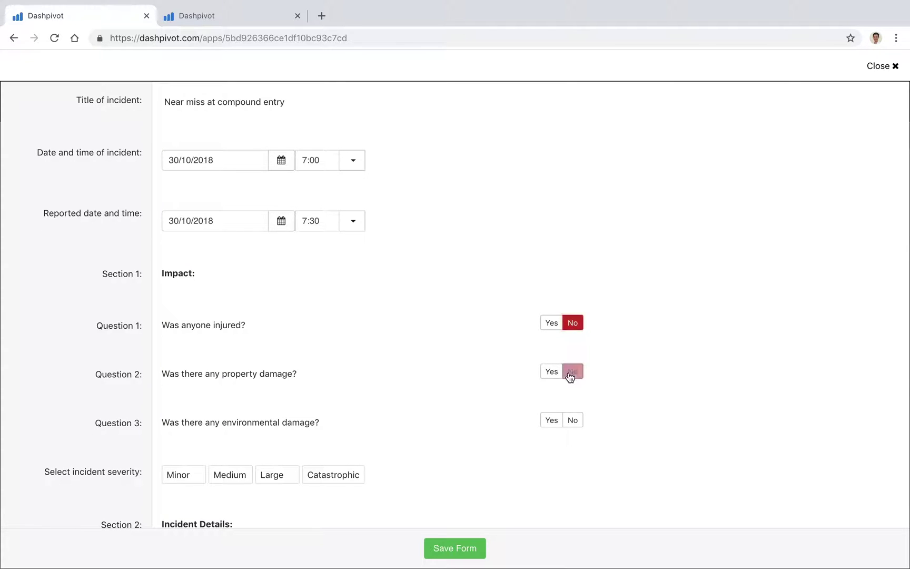
left_click(572, 372)
left_click(570, 416)
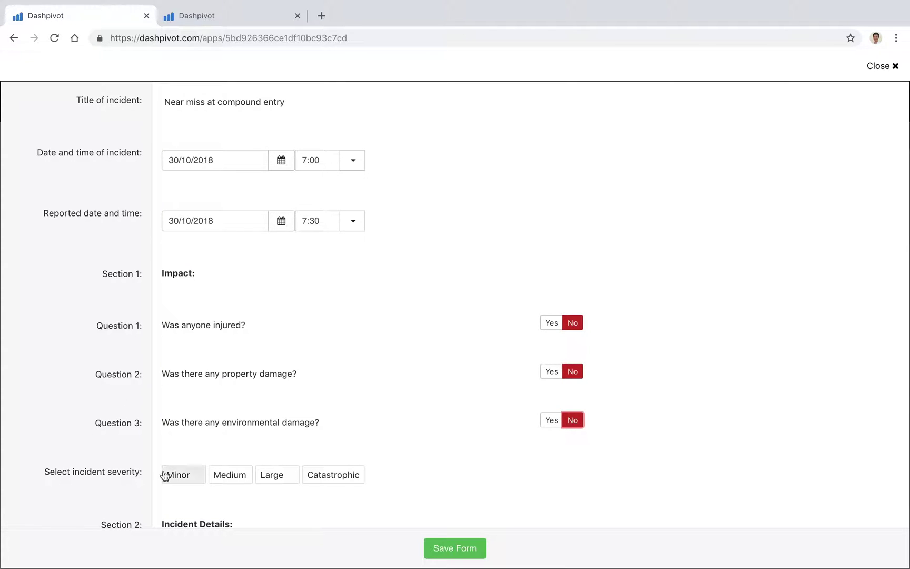
Review the completed incident form and save it as a new document.
scroll(126, 210, "up", 3)
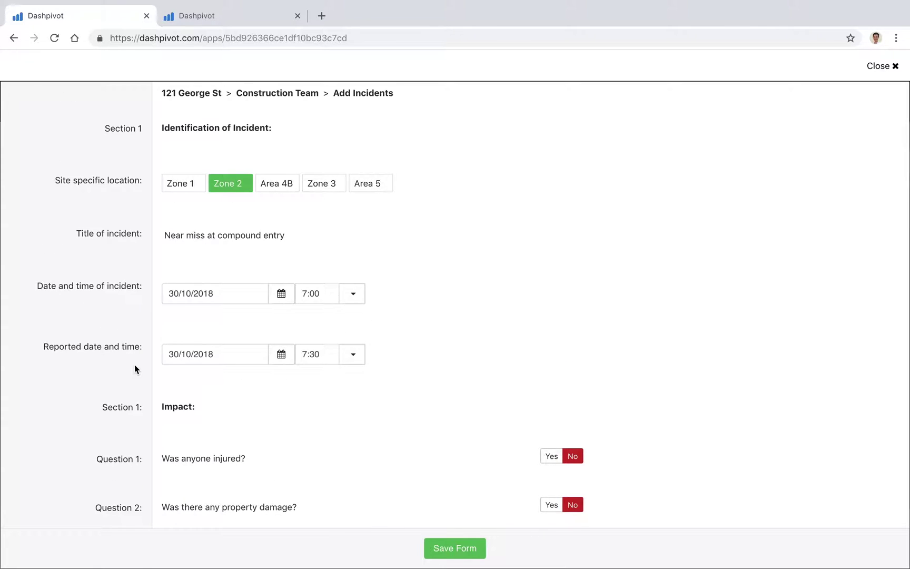
scroll(134, 364, "down", 4)
scroll(134, 365, "down", 5)
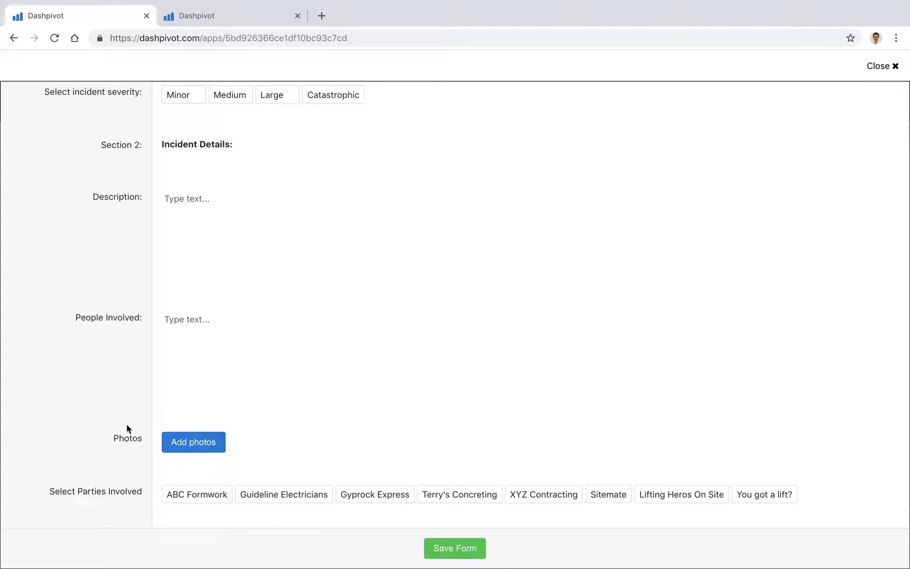
scroll(127, 425, "down", 2)
scroll(126, 424, "up", 3)
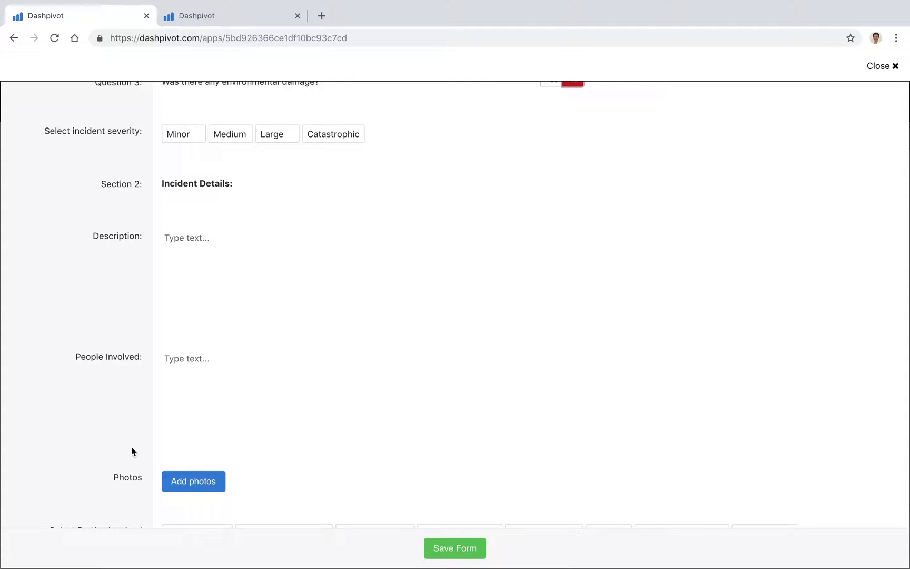
left_click(449, 548)
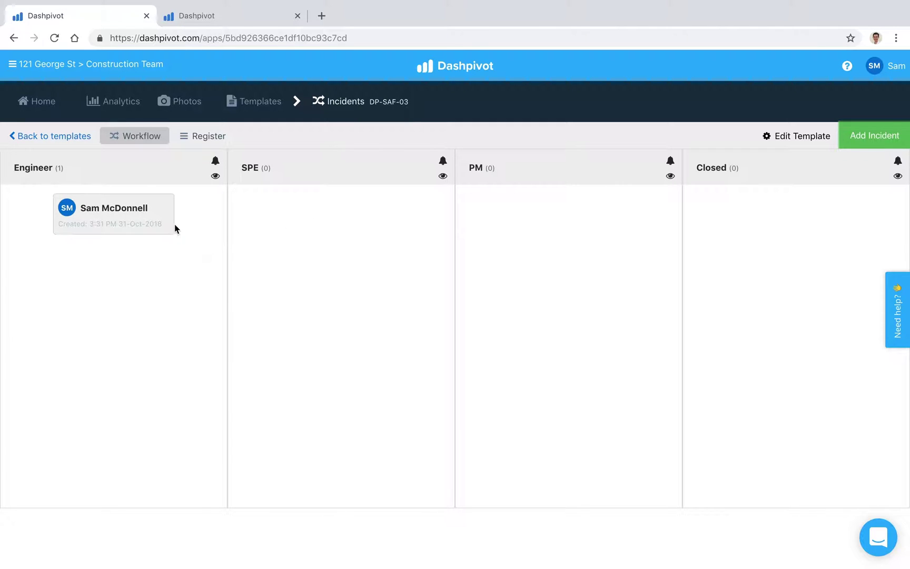
Reopen the incident card from the Engineer column and scroll to the Engineer, SPE and PM signoffs.
left_click(143, 210)
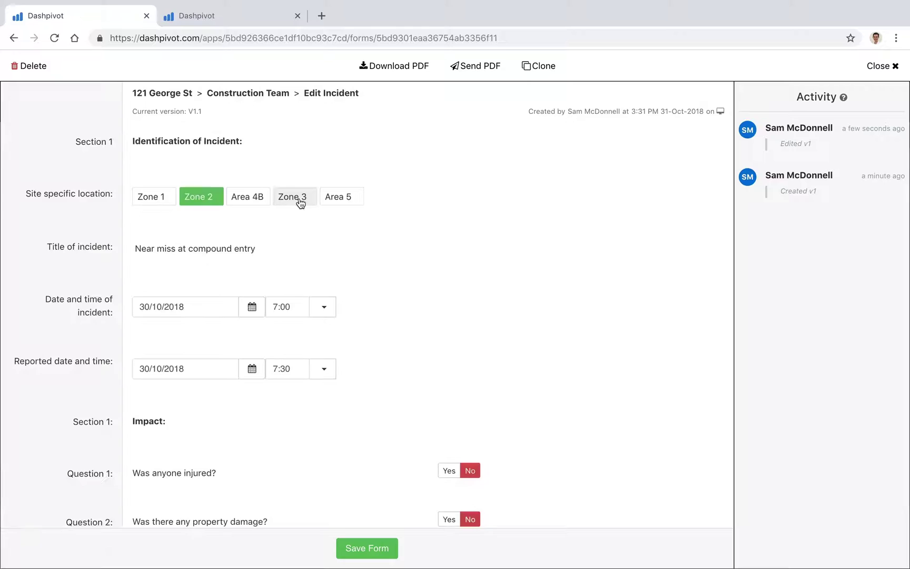
scroll(117, 289, "down", 12)
scroll(116, 293, "down", 15)
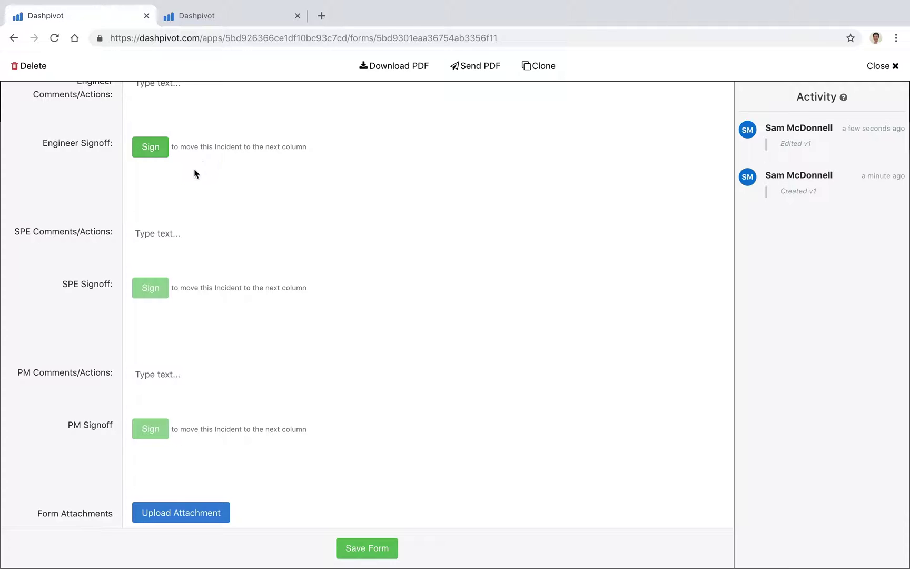
Sign the Engineer signoff and save the form, moving the incident into SPE.
left_click(150, 147)
left_click(415, 383)
scroll(221, 197, "down", 3)
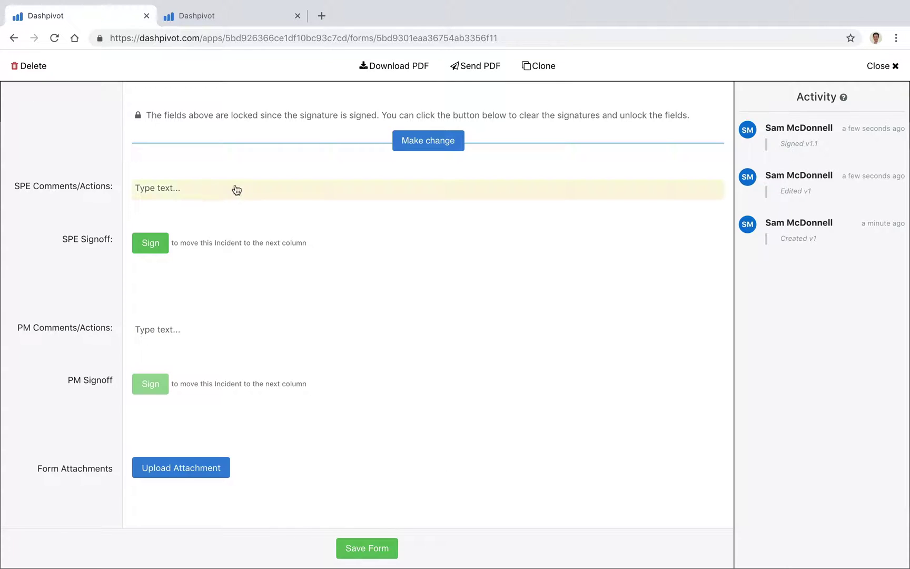
scroll(242, 185, "up", 3)
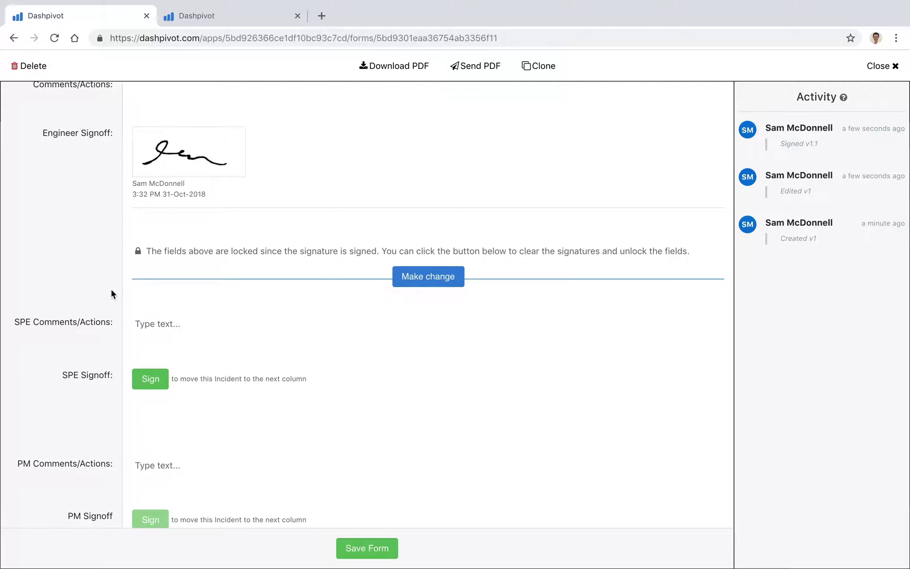
scroll(113, 292, "down", 3)
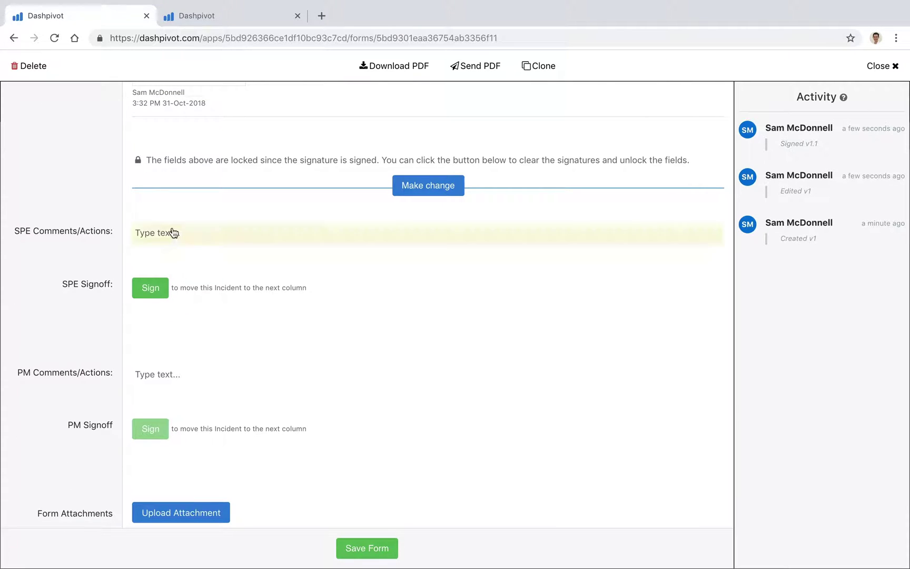
left_click(371, 548)
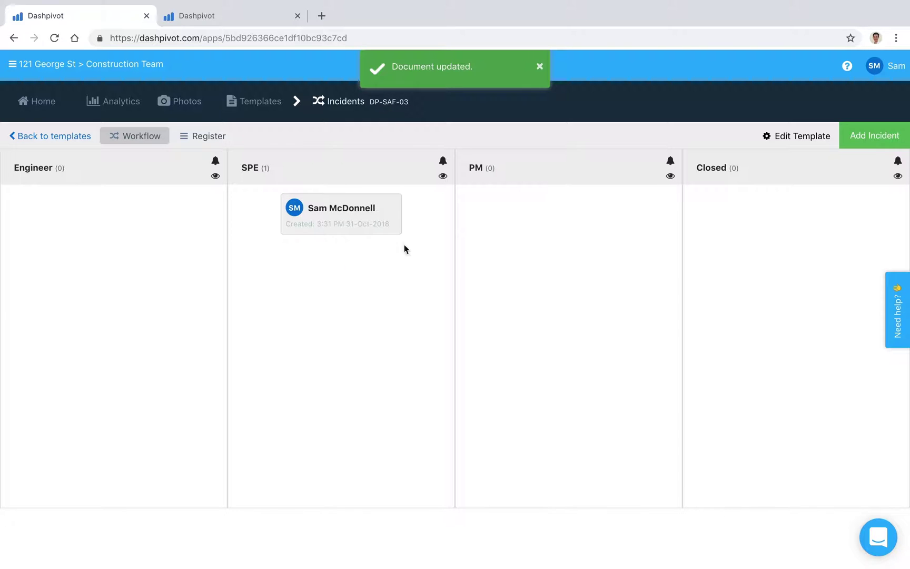
Review the incident in the SPE column, then close it back to the board.
left_click(358, 217)
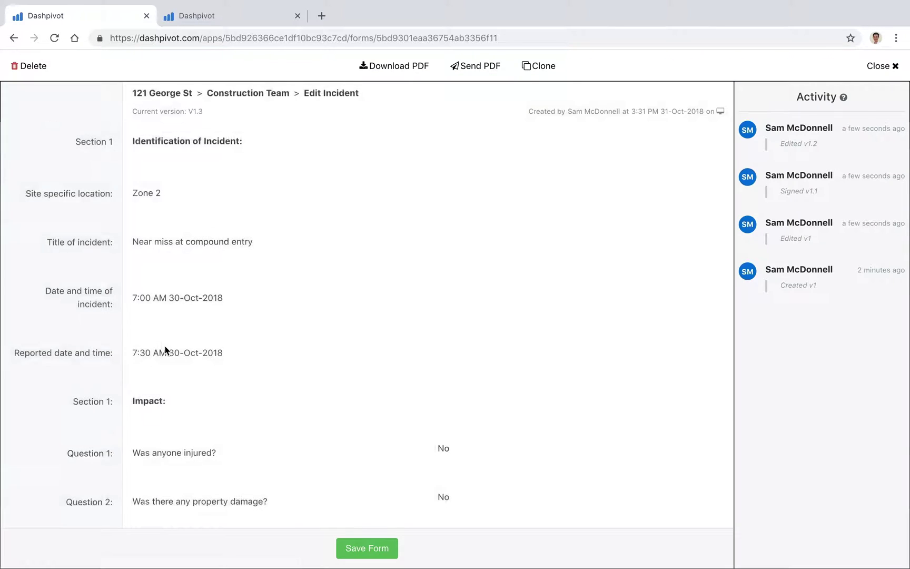
scroll(165, 350, "down", 20)
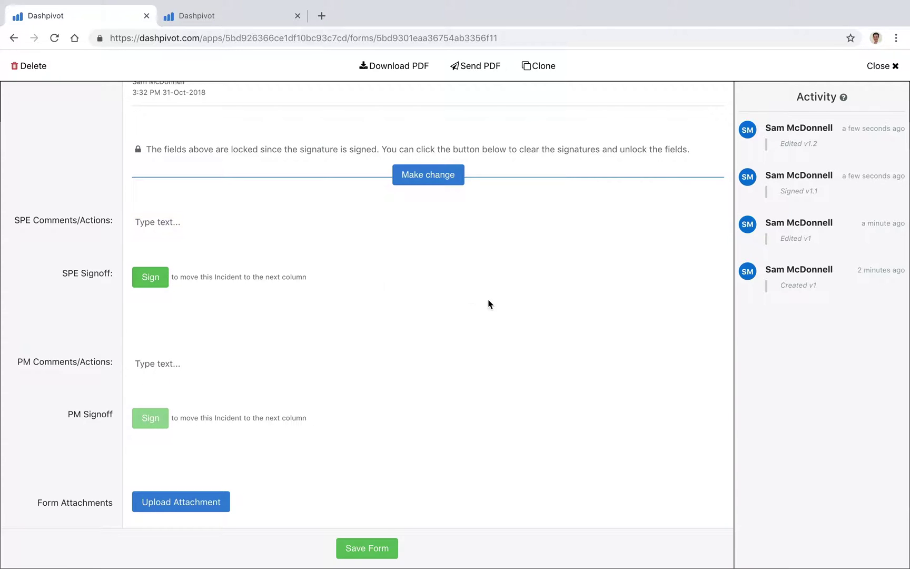
left_click(882, 66)
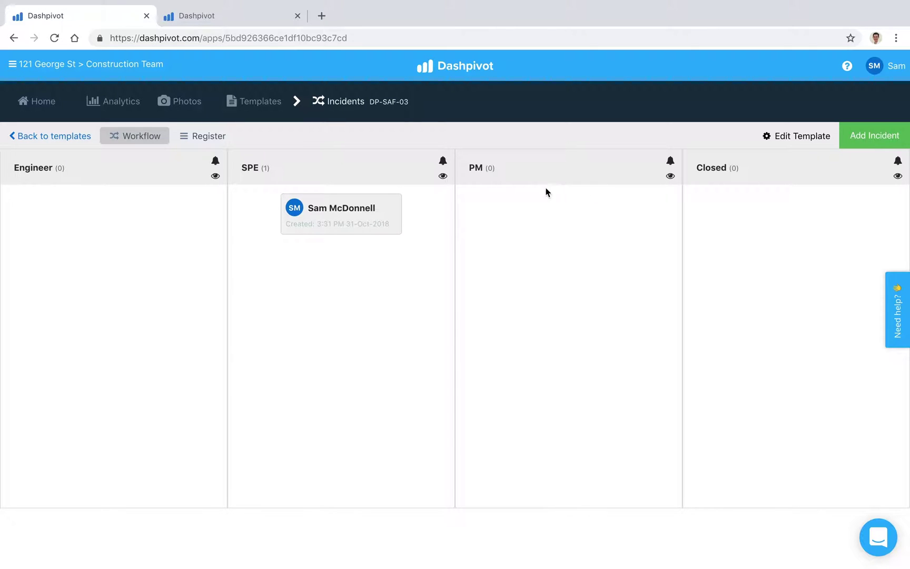
Add a team member to the PM column's email notifications for incoming forms.
left_click(669, 161)
left_click(670, 176)
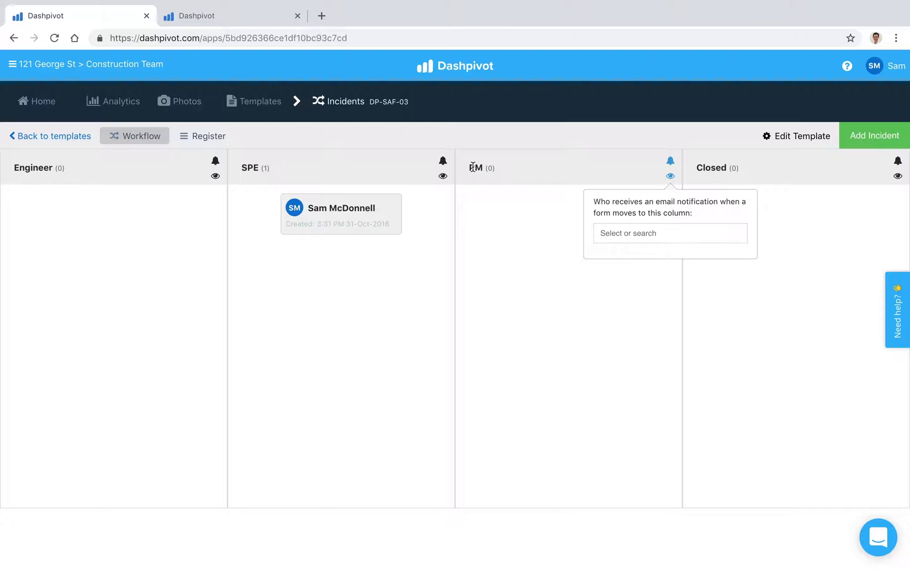
left_click(607, 237)
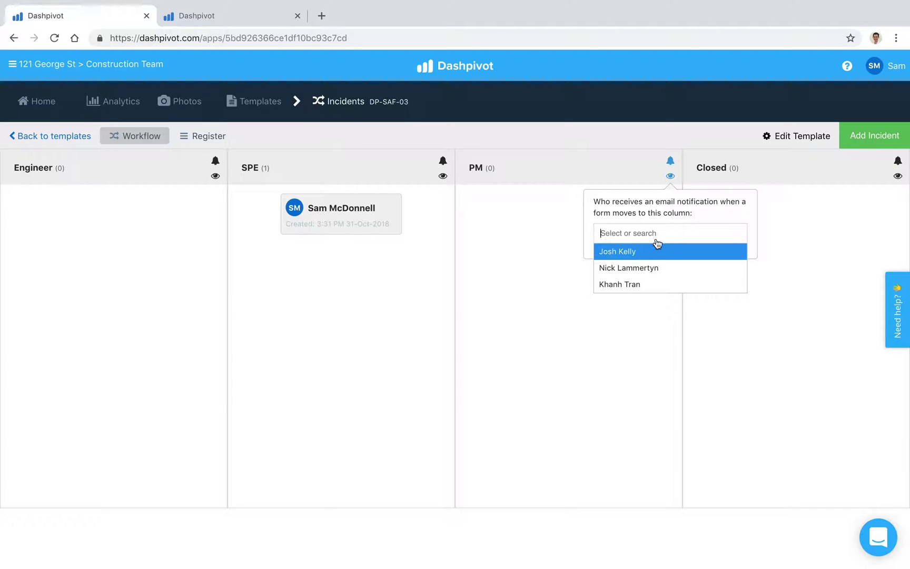
left_click(631, 267)
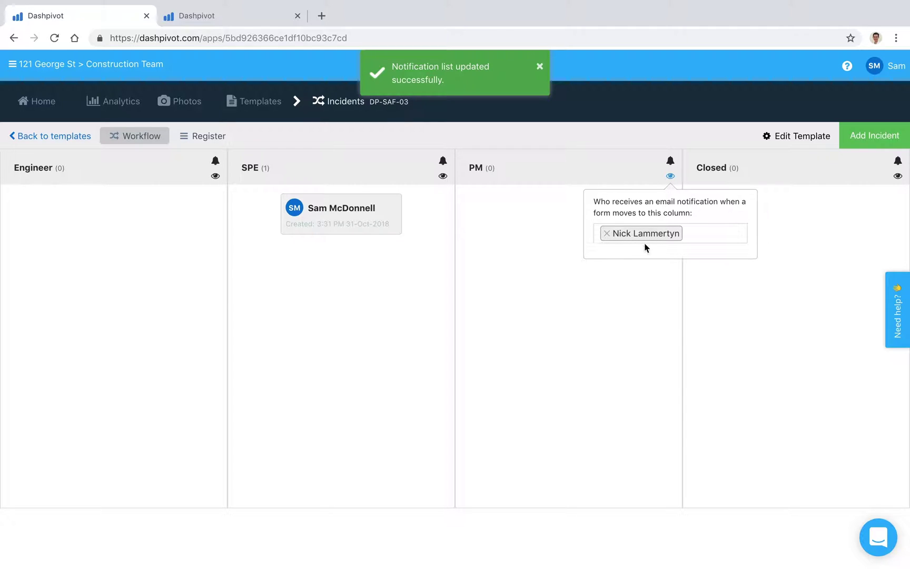
left_click(559, 205)
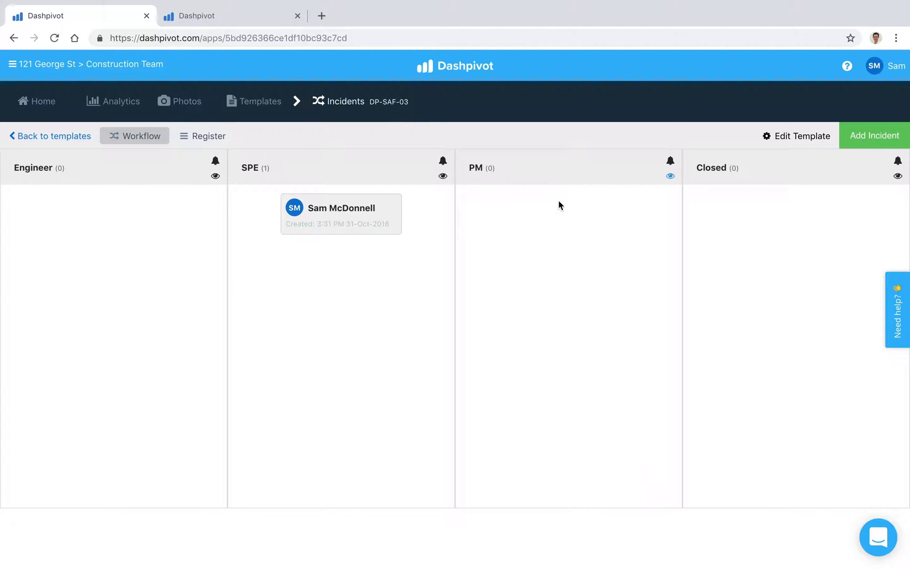
Sign and save the SPE signoff, moving the incident to PM, then check the PM notification recipients.
left_click(359, 215)
scroll(258, 317, "down", 20)
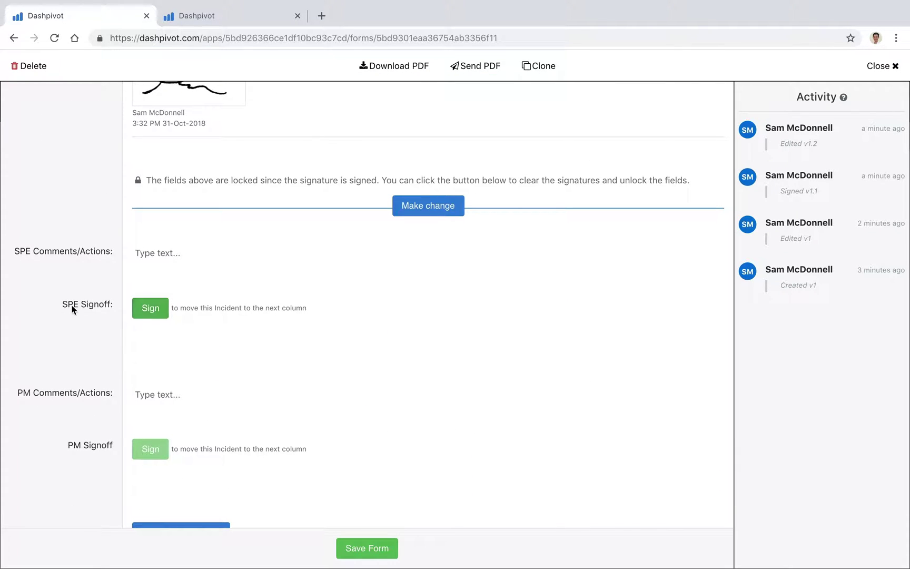
left_click(149, 313)
left_click(392, 385)
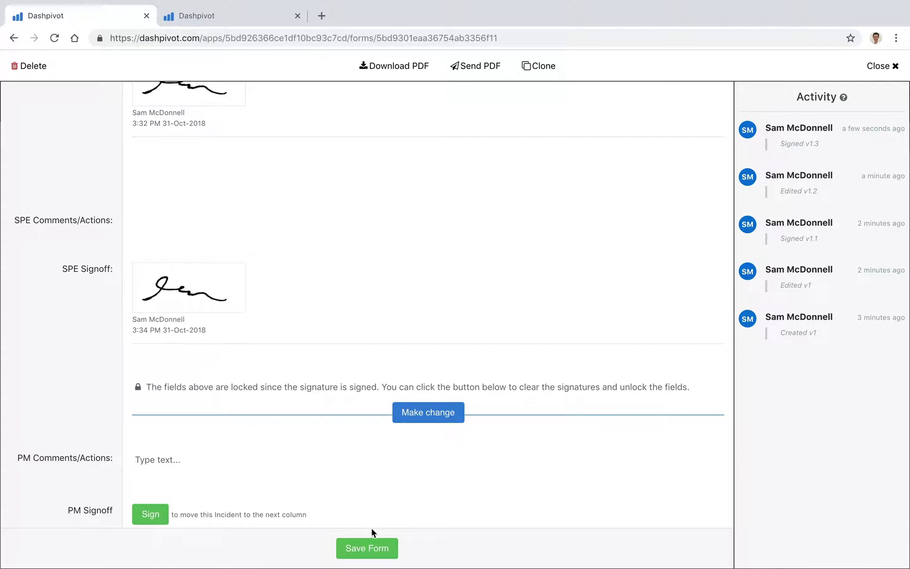
left_click(371, 548)
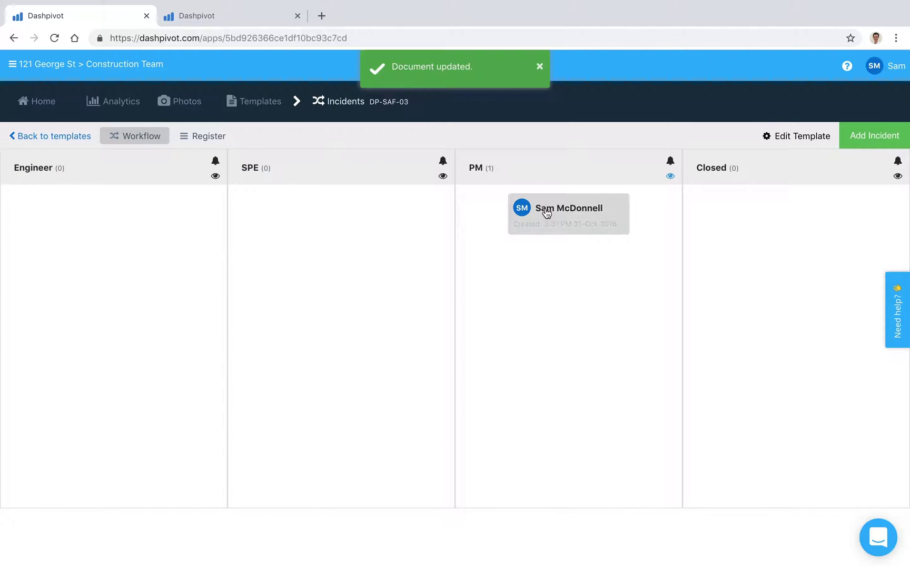
left_click(672, 178)
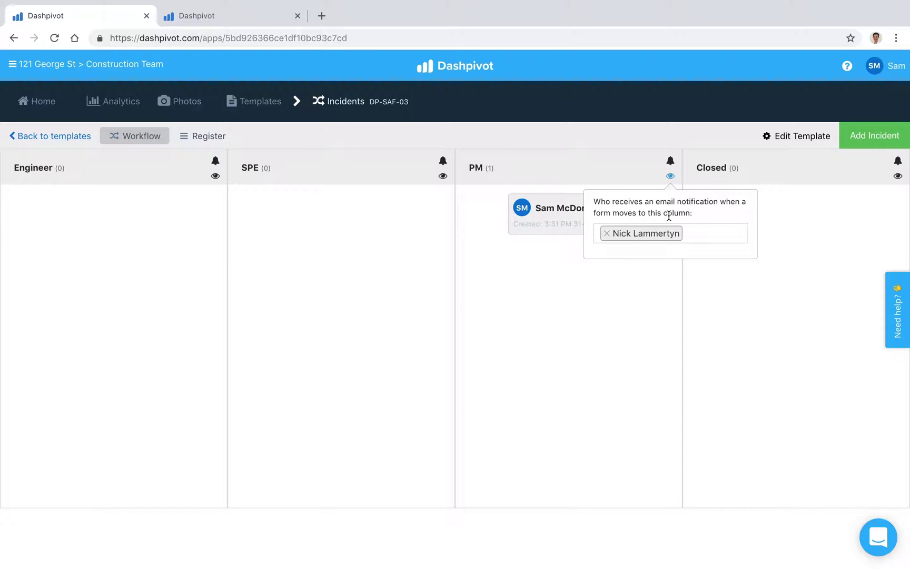
left_click(618, 174)
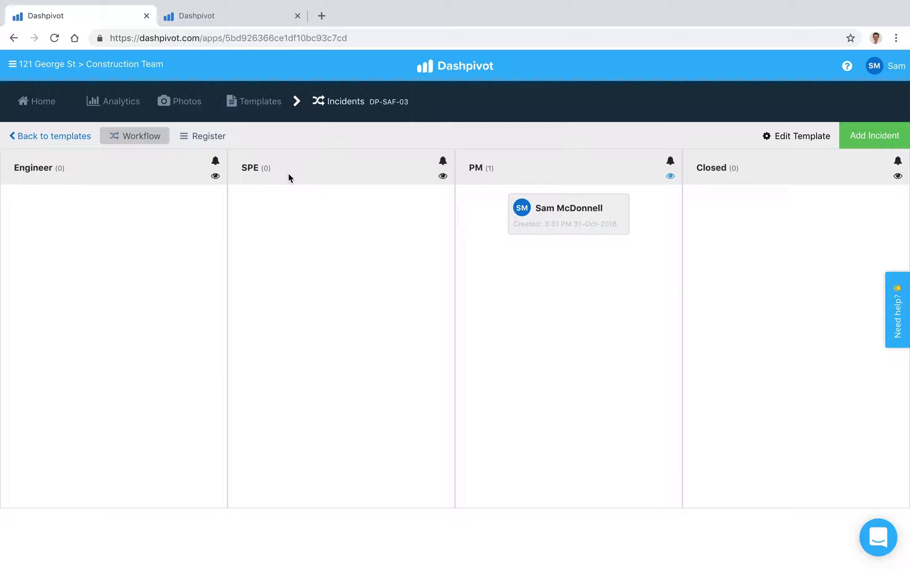
Switch to the Camden Rd Upgrade Incidents board in the second browser tab.
left_click(194, 15)
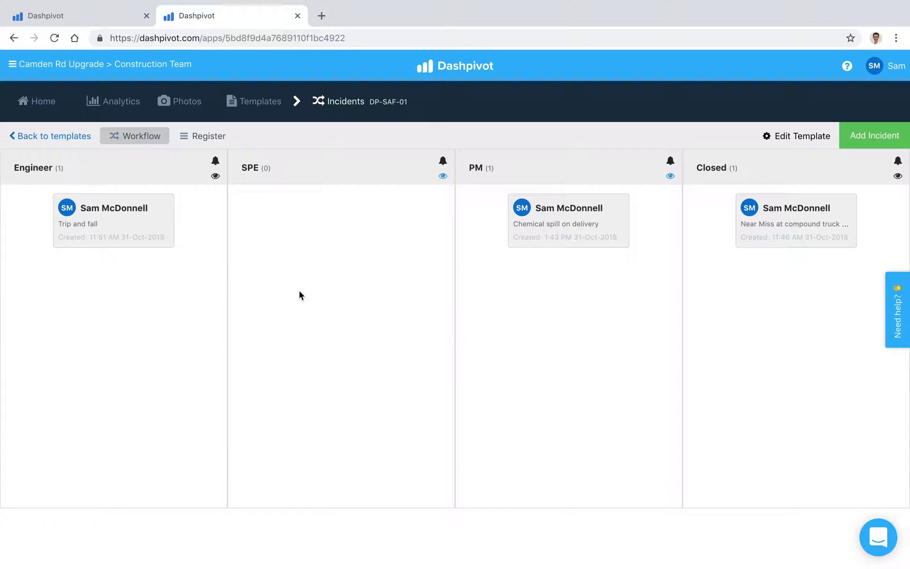
Show the Camden Rd Upgrade incidents in the Register table and review its columns.
left_click(204, 137)
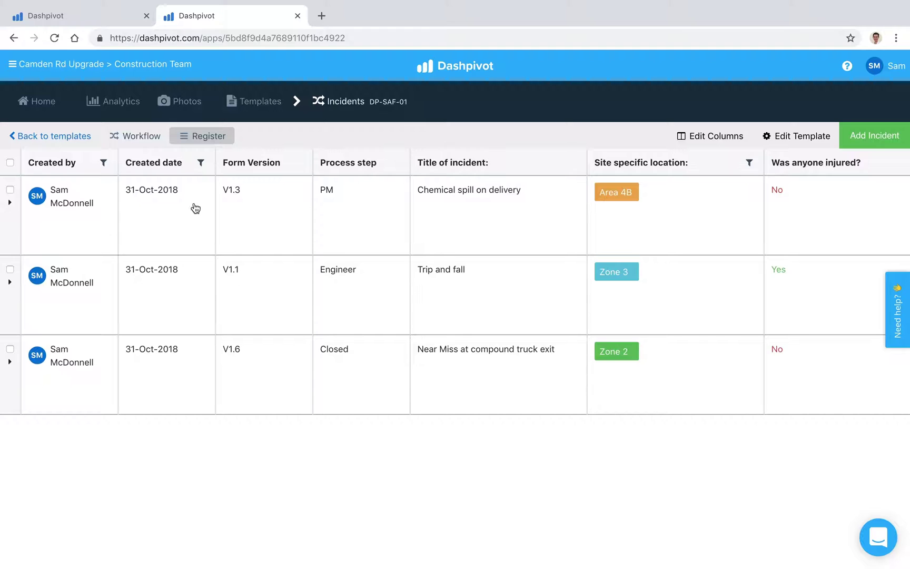
scroll(466, 229, "right", 5)
scroll(466, 229, "right", 5)
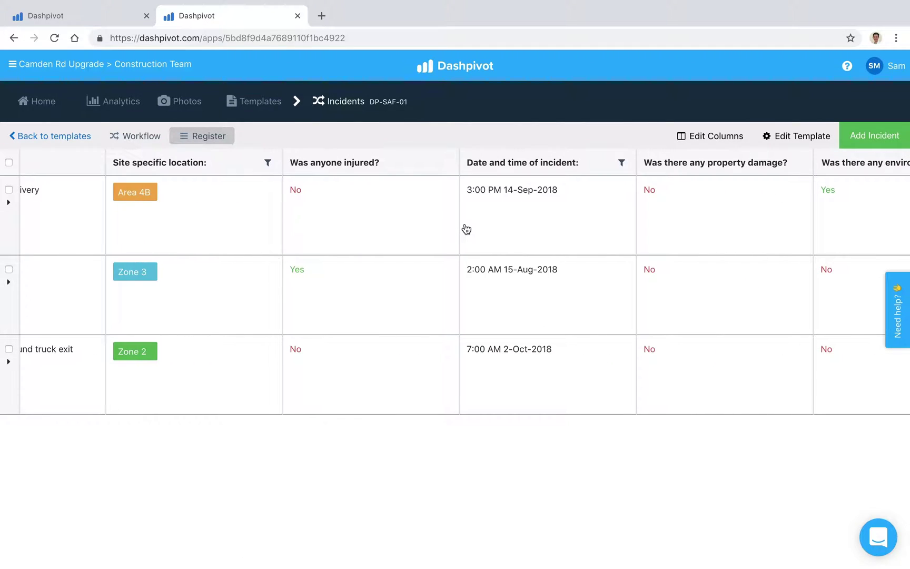
scroll(467, 229, "left", 10)
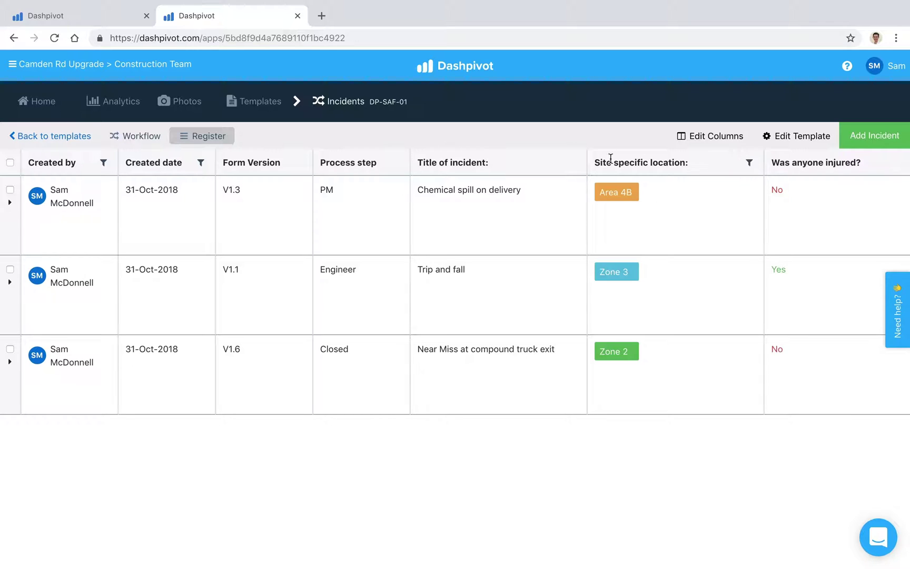
left_click(752, 167)
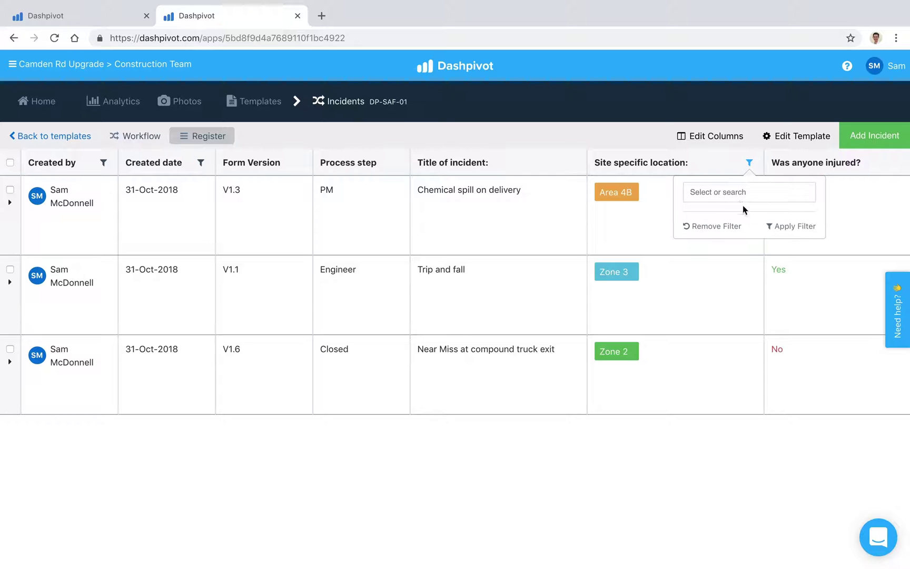
left_click(731, 197)
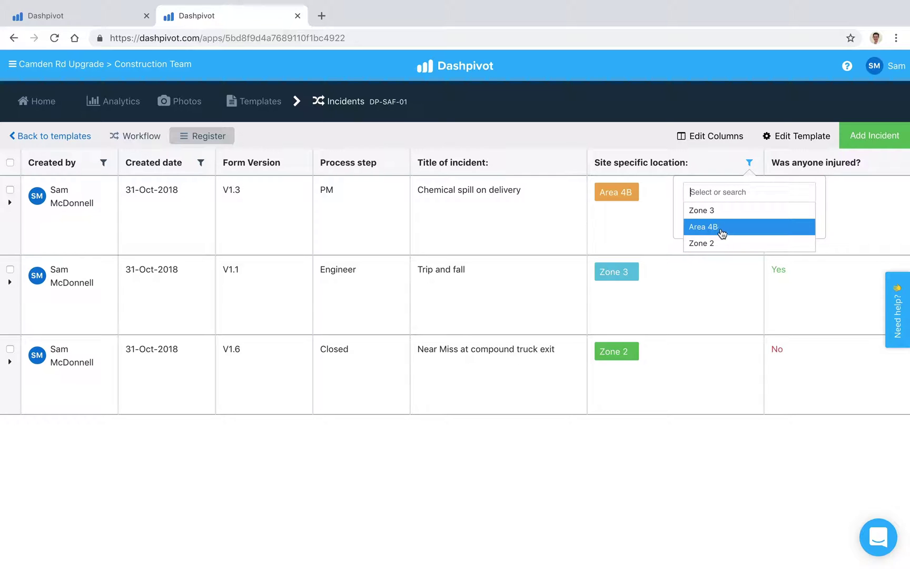
left_click(721, 232)
left_click(798, 227)
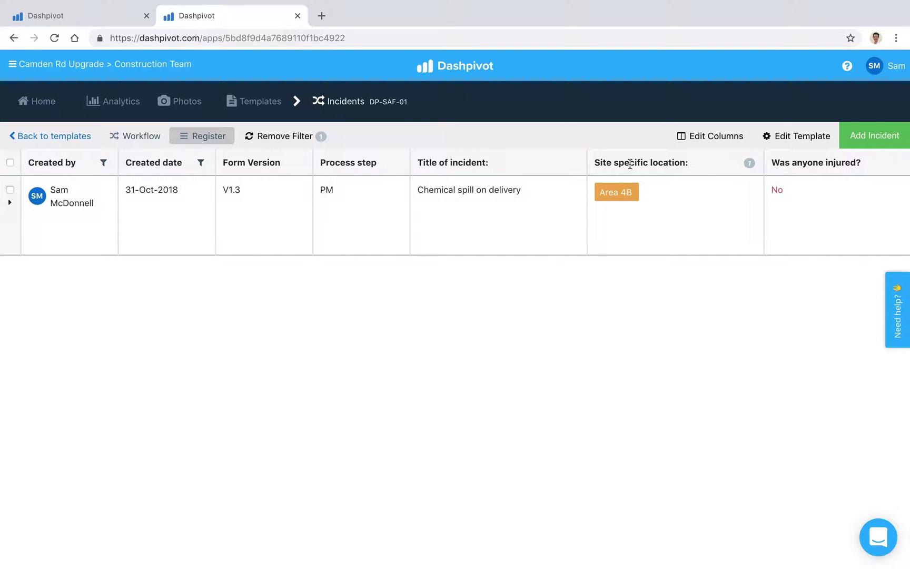
left_click(305, 137)
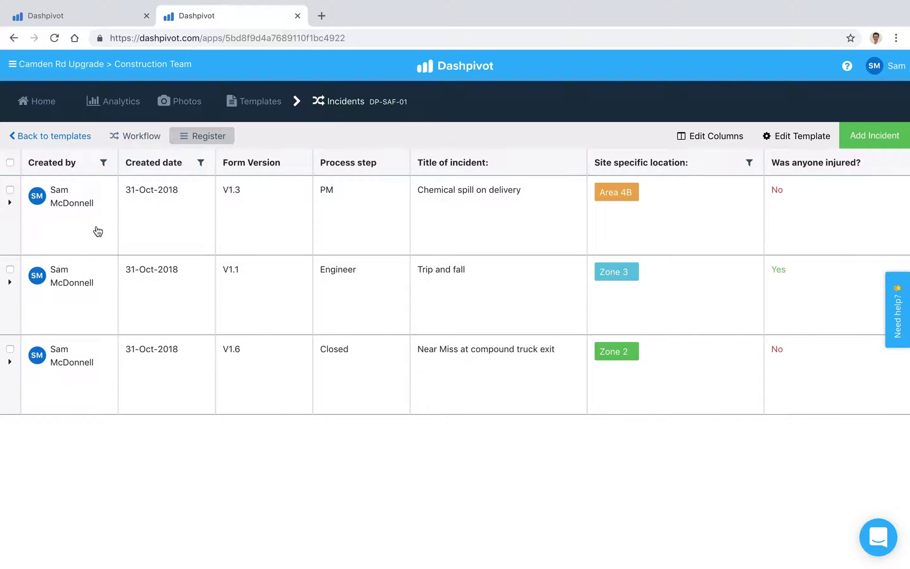
Open the Chemical spill on delivery incident and begin emailing it as a PDF to a recipient address.
left_click(79, 224)
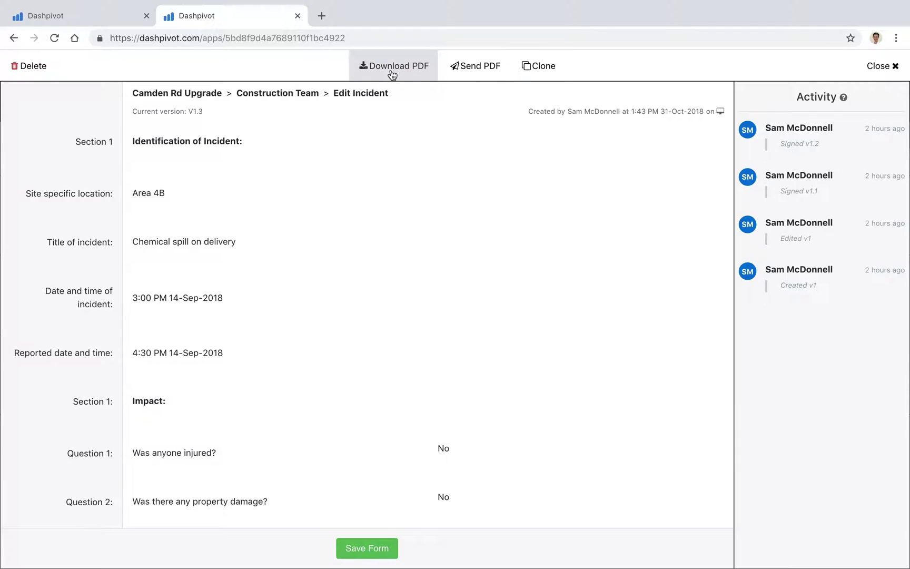
left_click(473, 74)
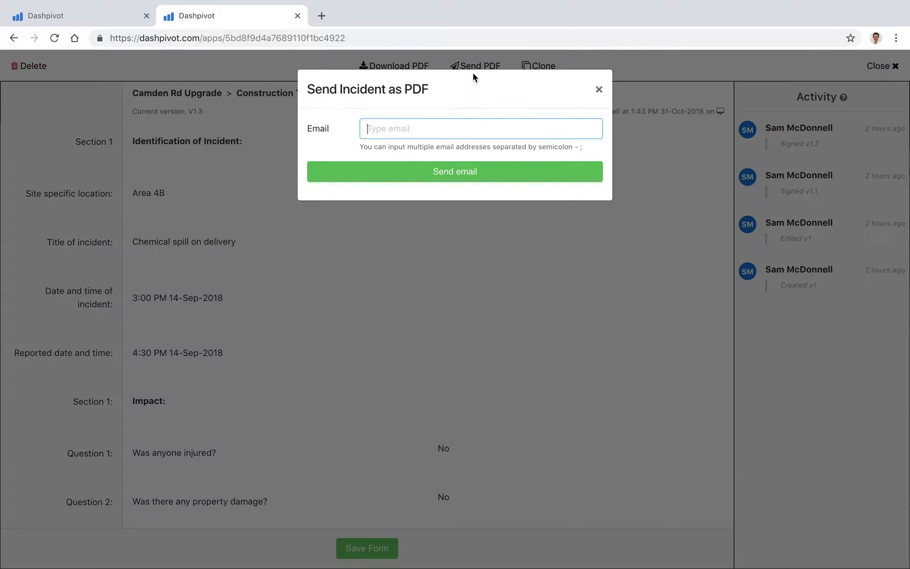
Discard the PDF email, close the incident, and view the 121 George St team's Templates page.
left_click(599, 90)
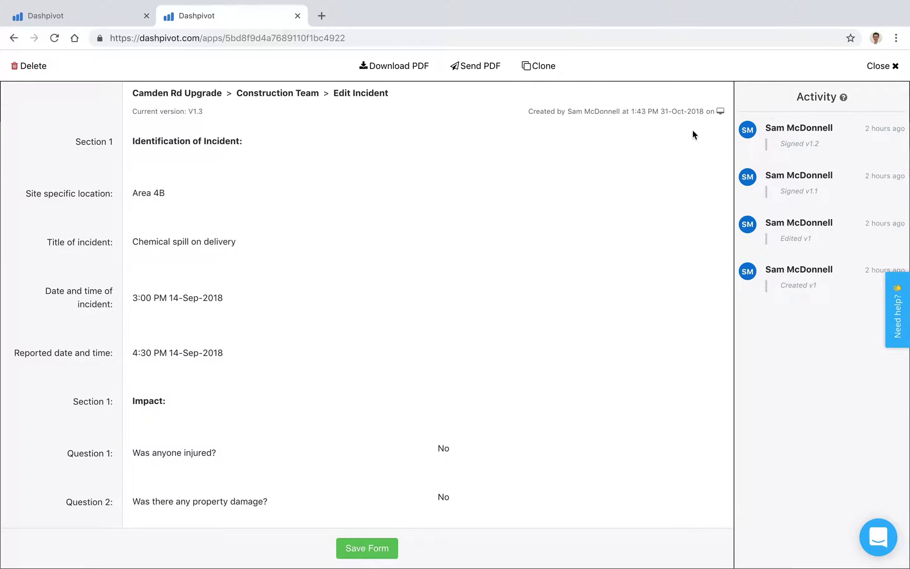
left_click(877, 66)
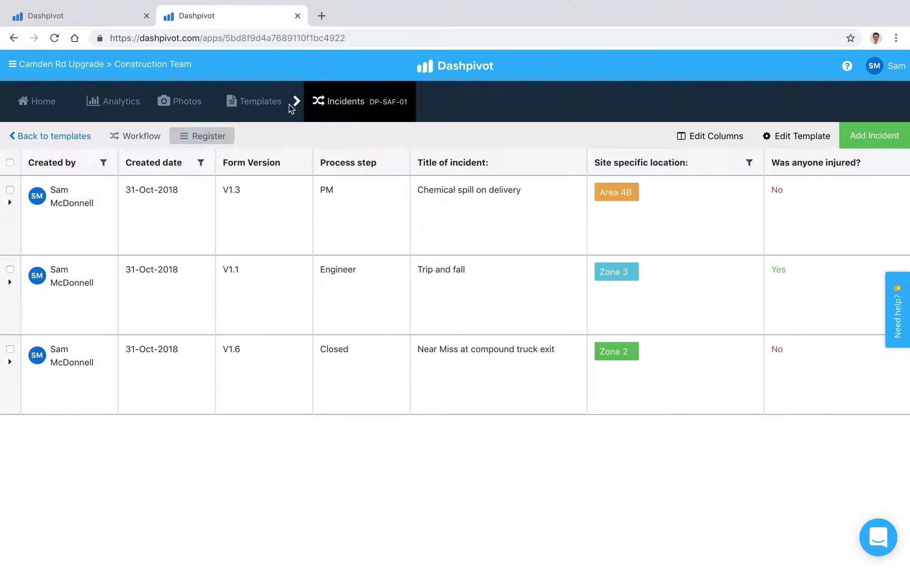
left_click(106, 19)
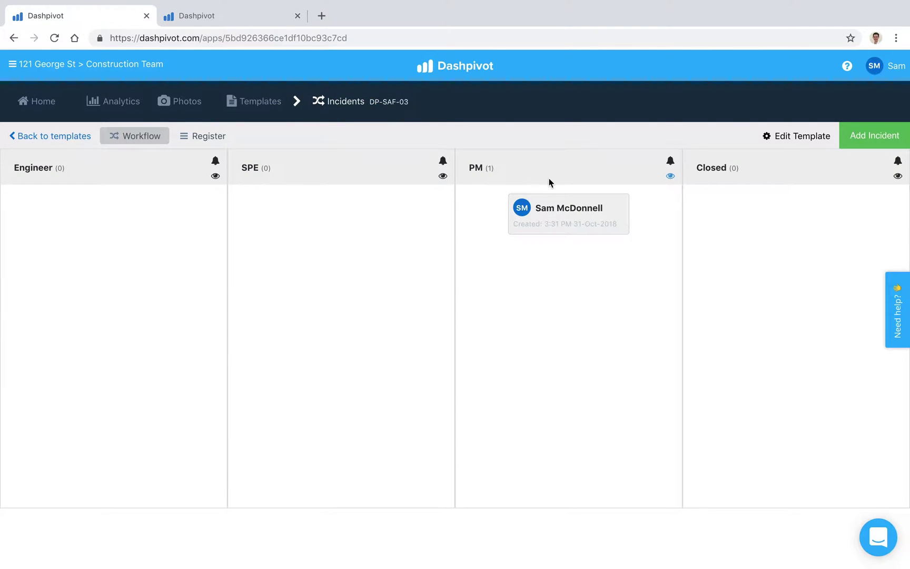
left_click(265, 97)
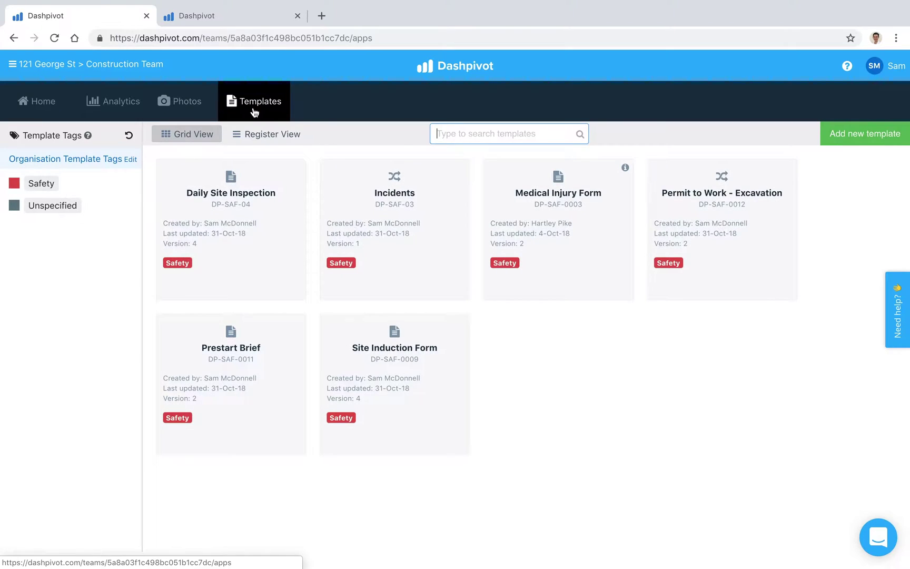
Open the Add template dialog offering the public library, SM Constructions library, or a custom template.
left_click(857, 138)
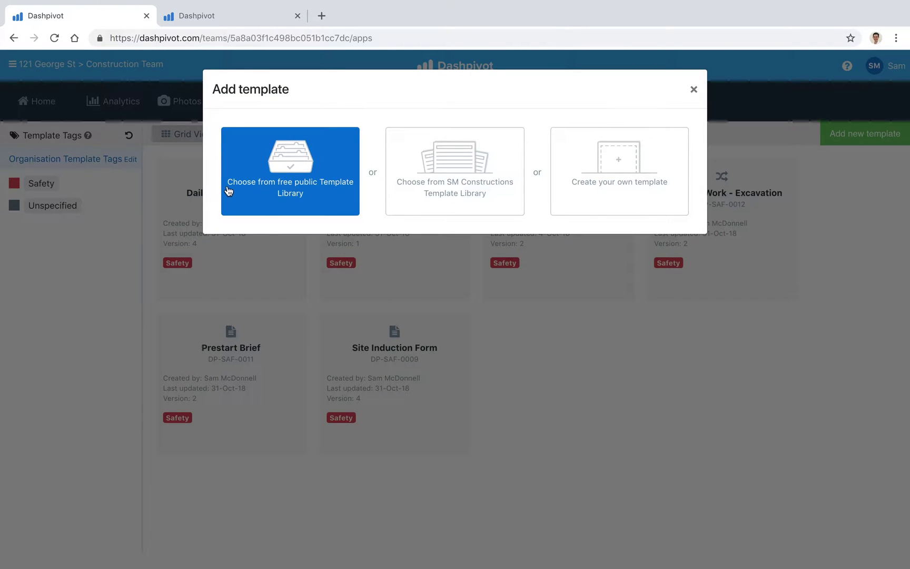